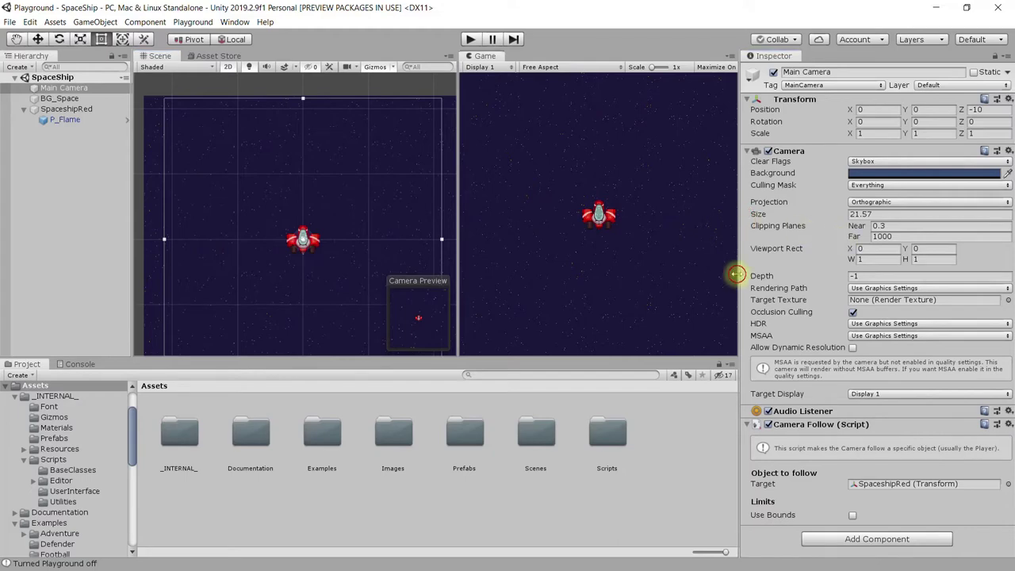
Widen the view area, dock the Game view beside the Scene tab, and return to the Scene view
drag(737, 274, 833, 277)
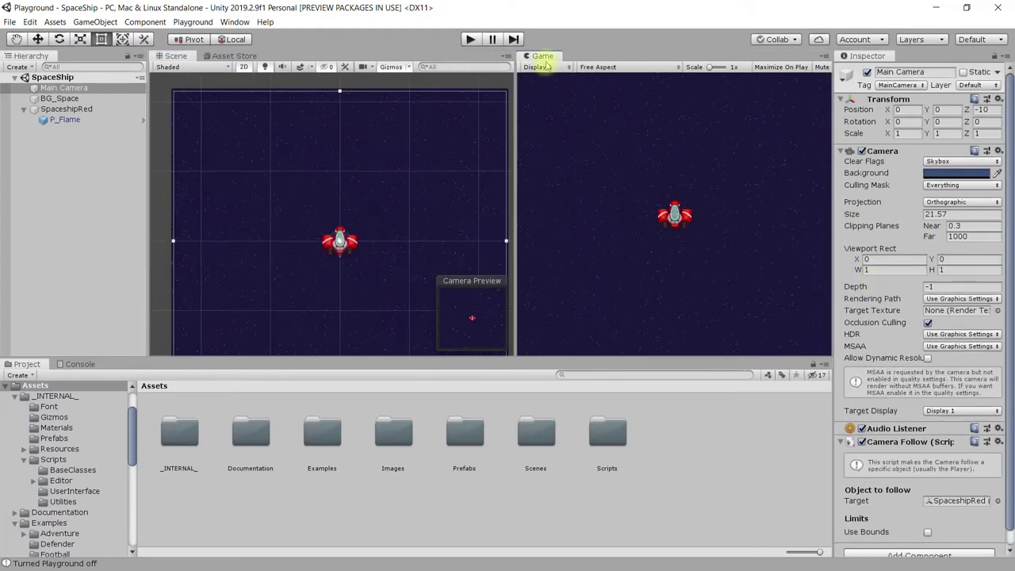
drag(543, 58, 215, 57)
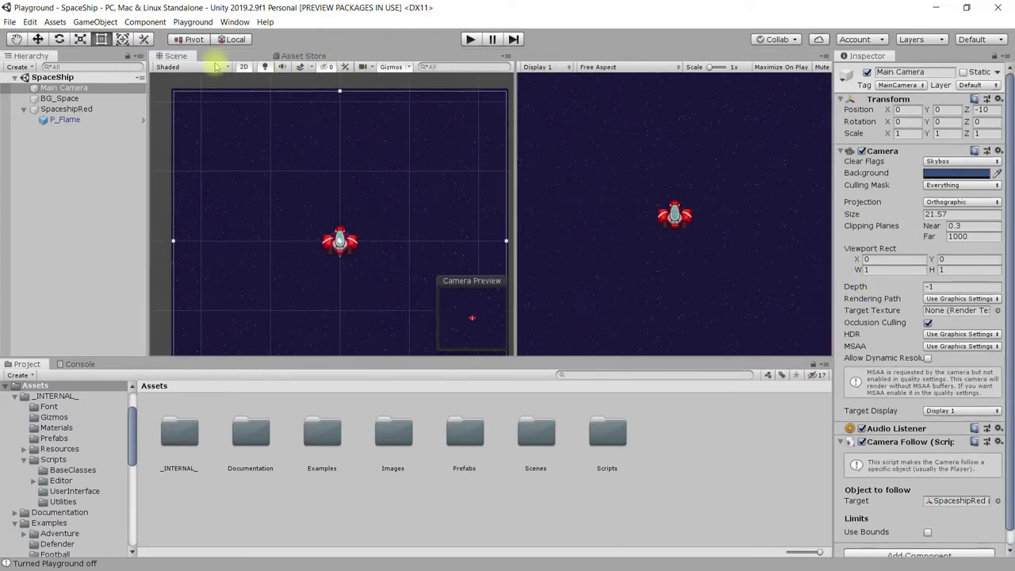
click(175, 56)
click(309, 203)
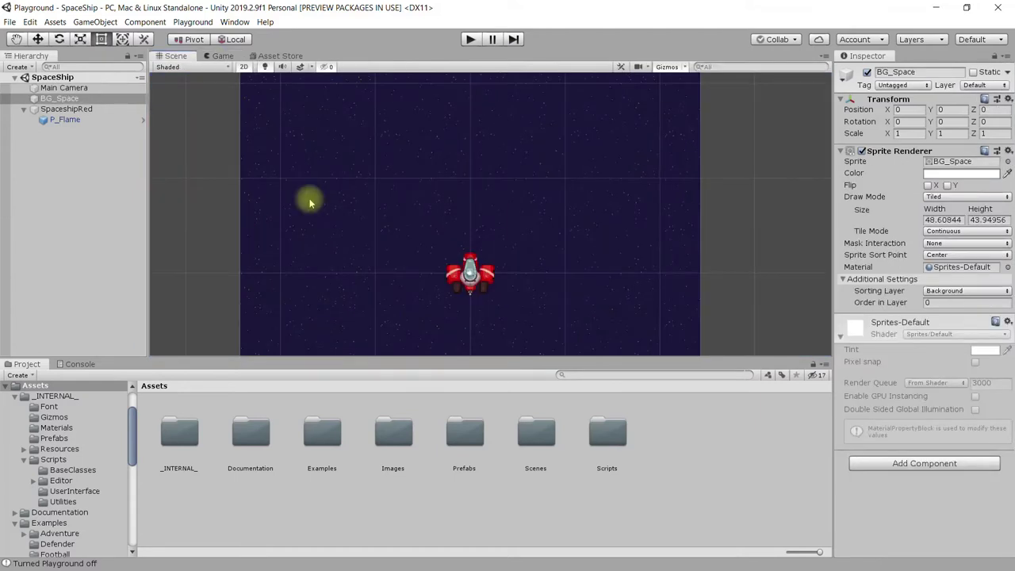
Drag the Asteroid2 sprite from Assets > Images > Asteroids into the scene
double_click(393, 434)
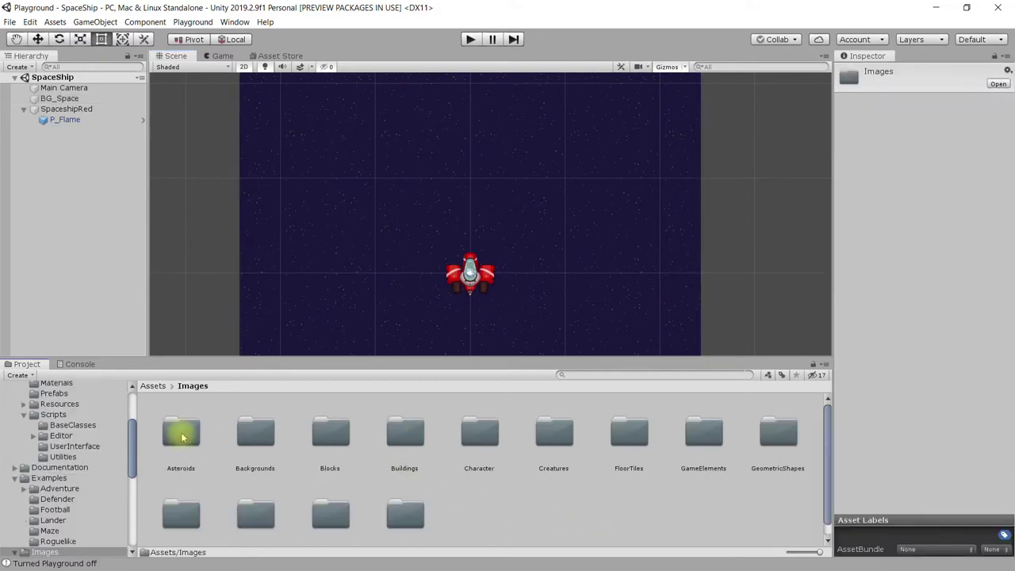
double_click(182, 437)
drag(250, 444, 358, 202)
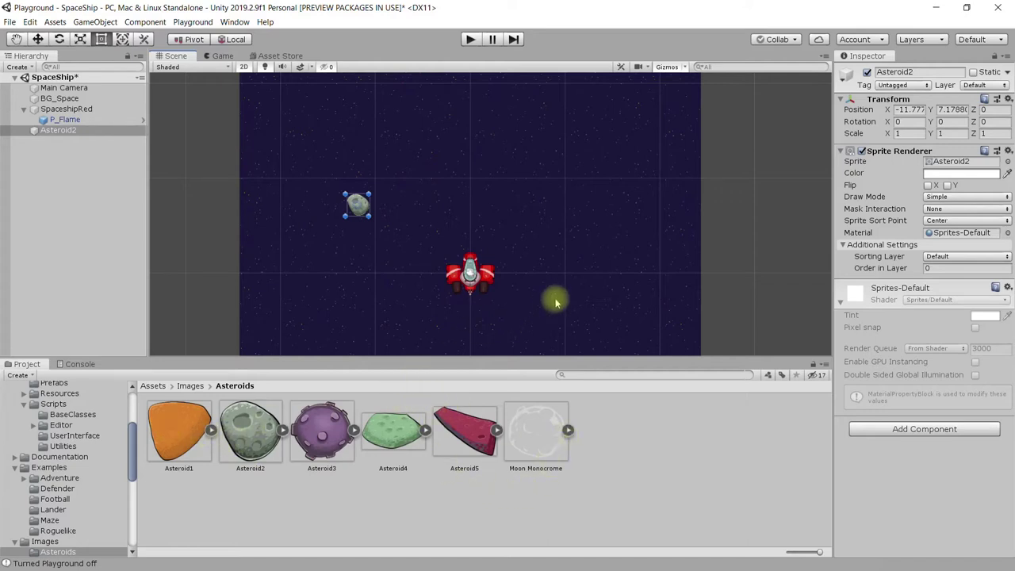
Move Asteroid2 to just above the spaceship, at X -1.31, Y 5.74
scroll(391, 256, up, 3)
mouse_move(426, 285)
middle_down()
mouse_move(434, 299)
mouse_move(401, 235)
middle_up()
scroll(424, 274, up, 1)
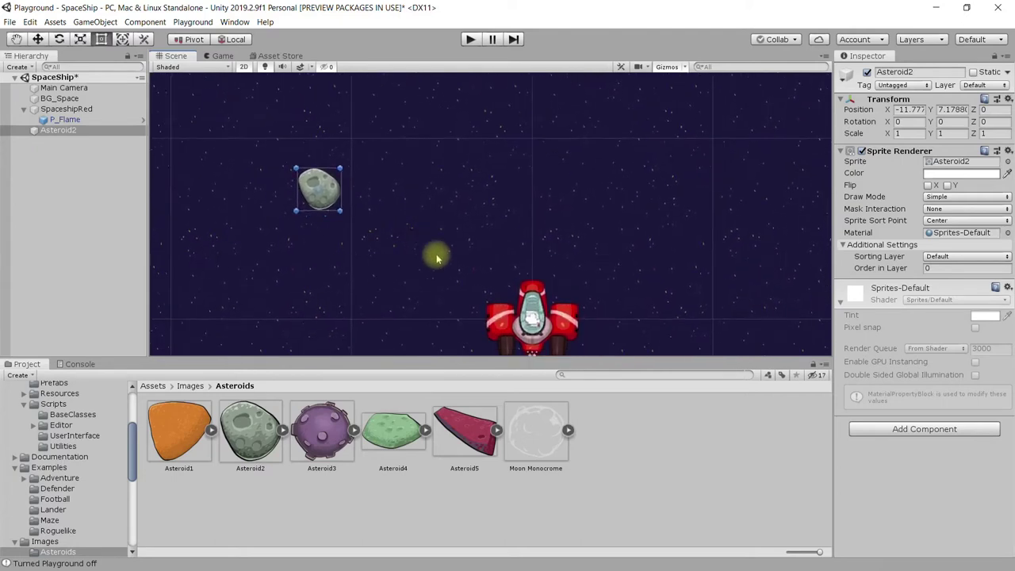
scroll(420, 260, down, 1)
middle_drag(417, 262, 399, 245)
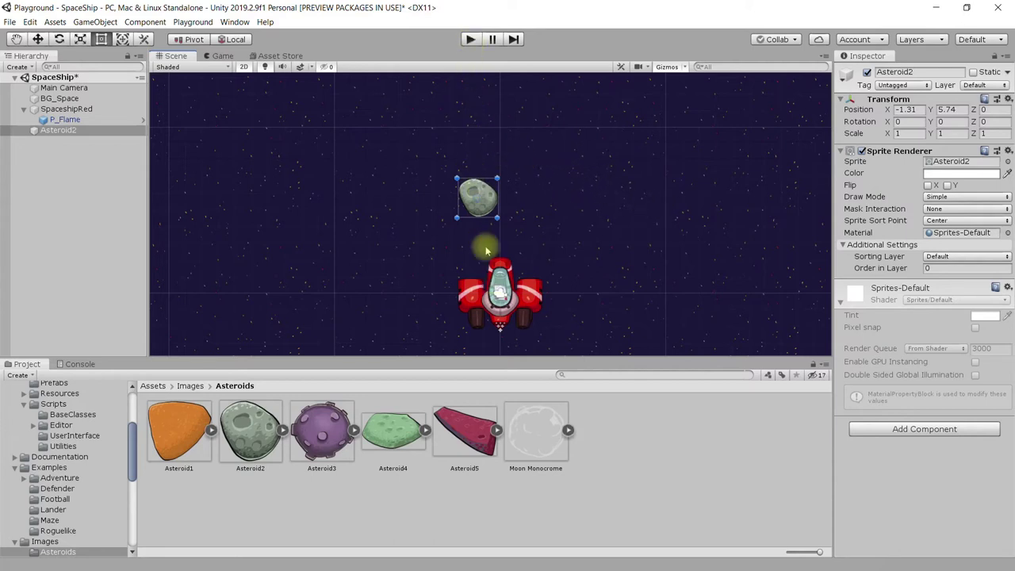
Play-test the scene, then nudge Asteroid2 left to X -1.87, Y 5.82
click(470, 40)
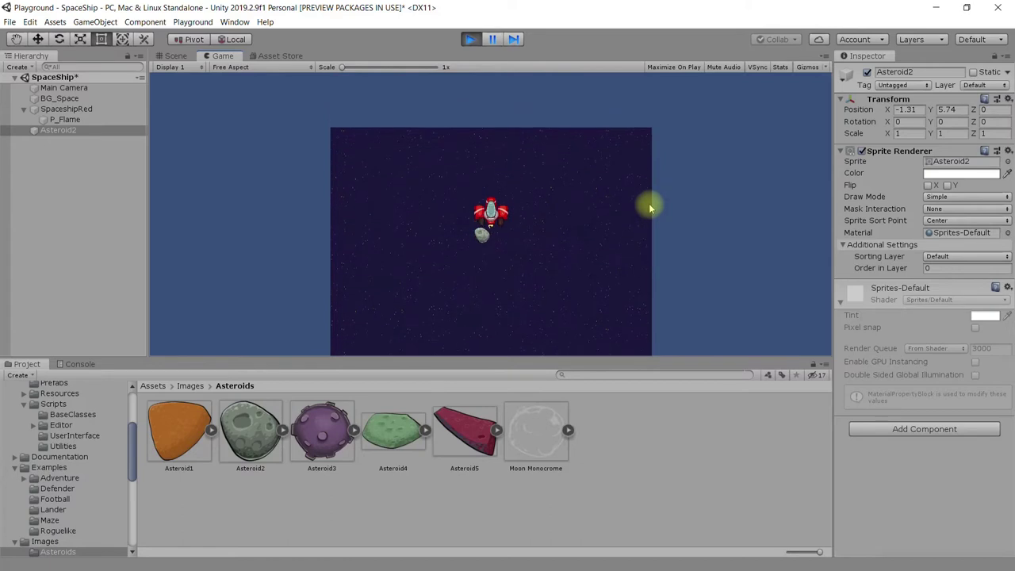
click(470, 40)
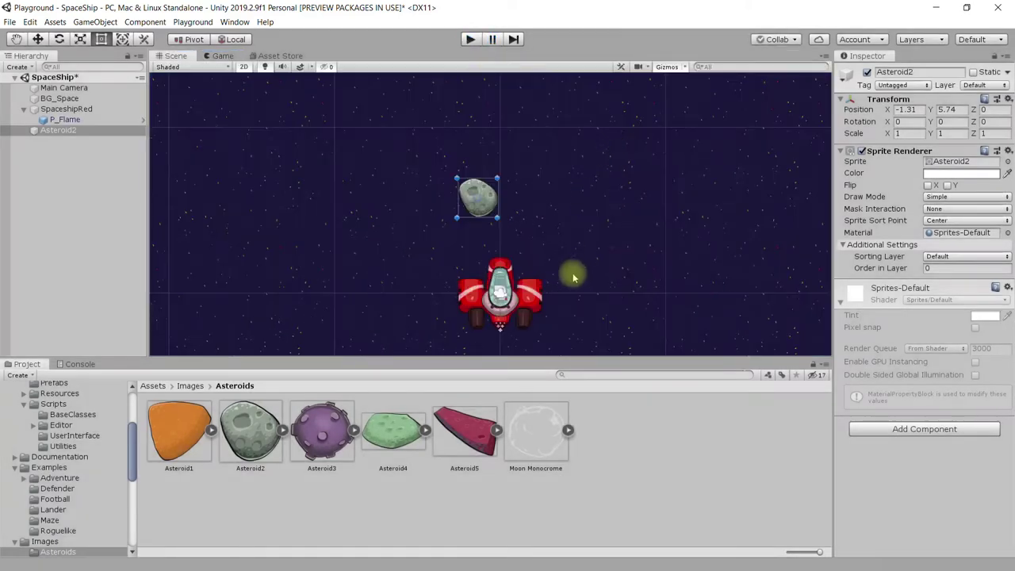
click(478, 202)
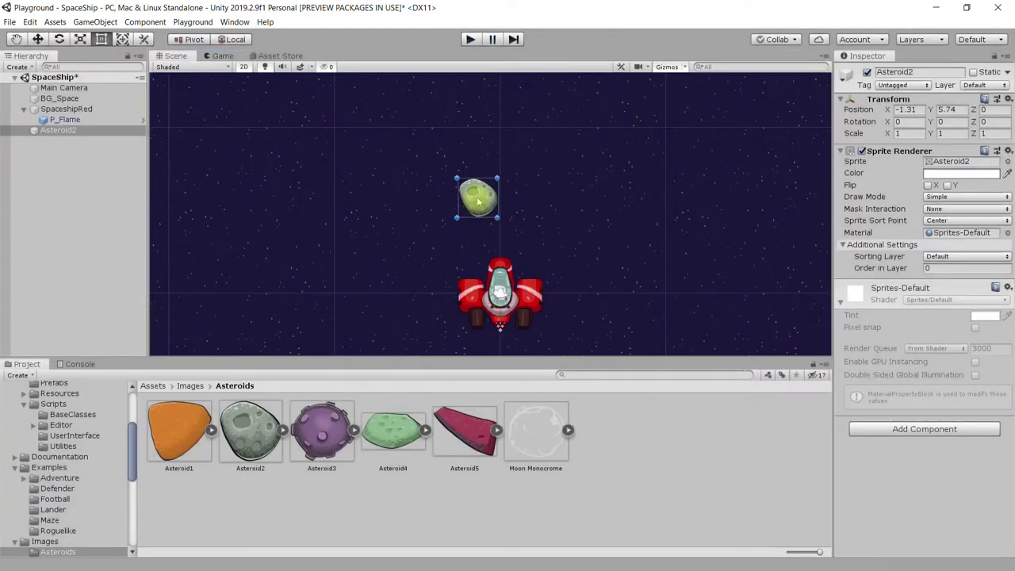
drag(483, 205, 473, 203)
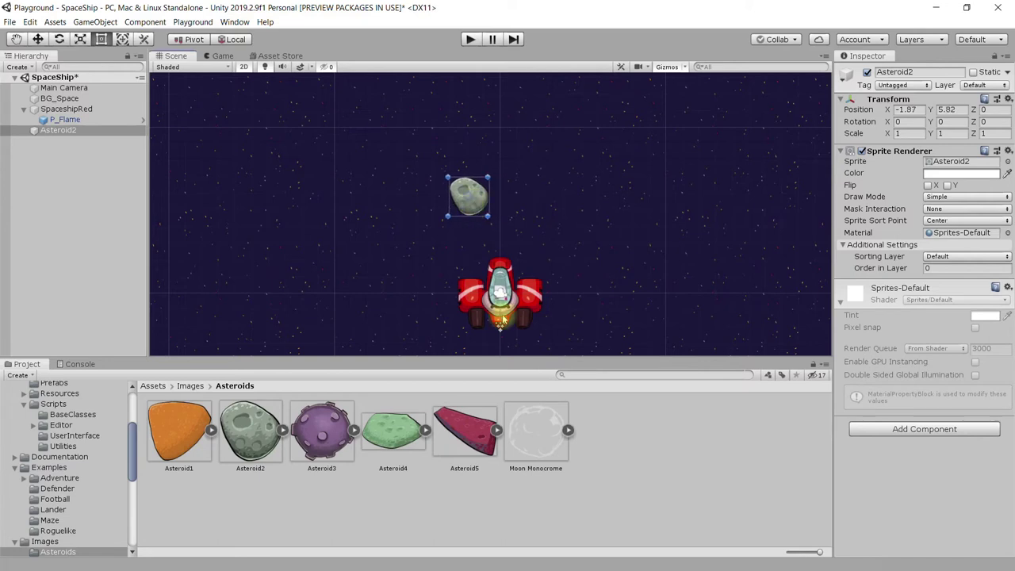
click(477, 207)
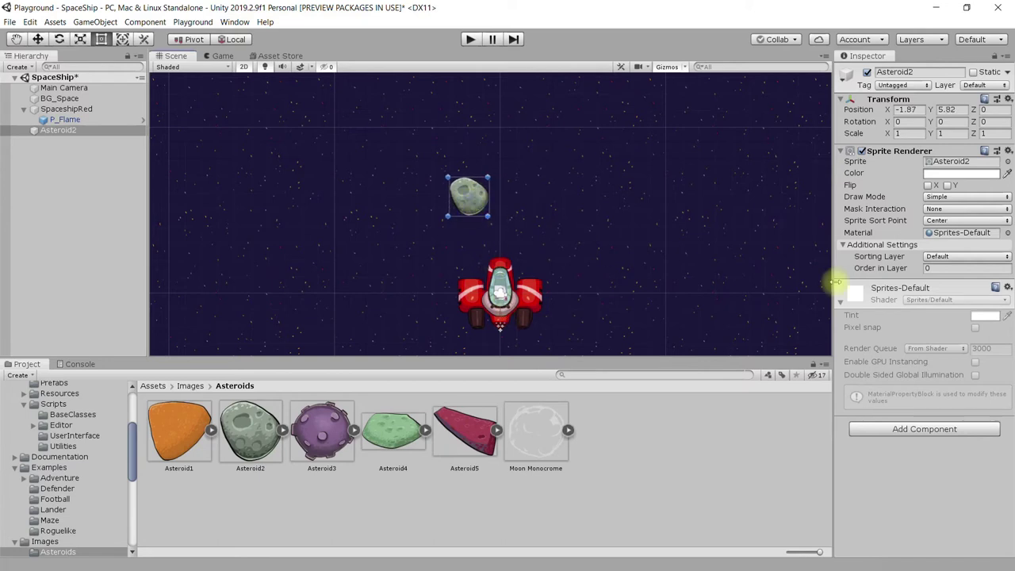
Add a Rigidbody 2D to Asteroid2, play-test it, then test again with Gravity Scale 0
click(951, 429)
text(ca)
text(ri)
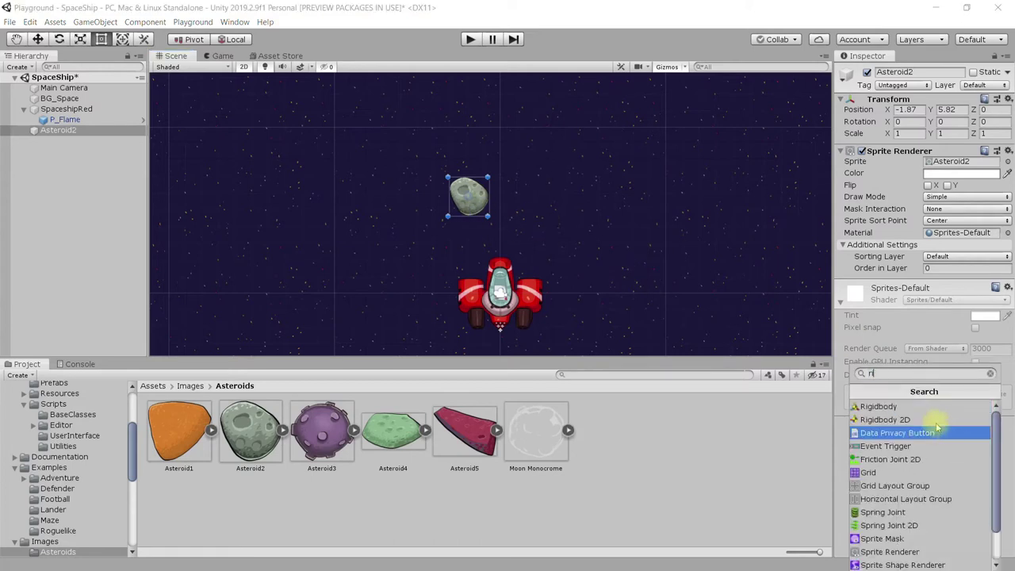
click(880, 421)
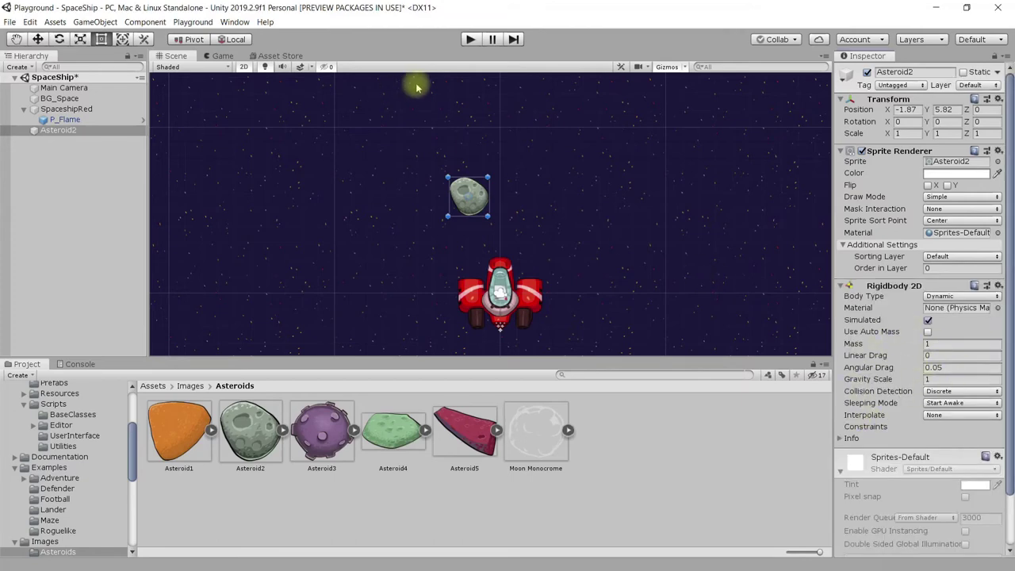
click(470, 40)
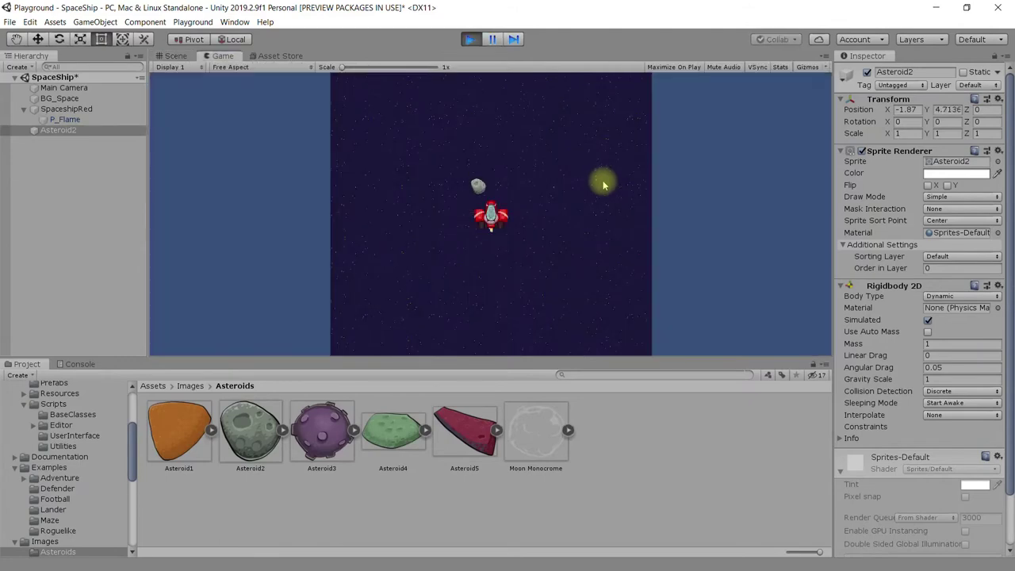
click(470, 39)
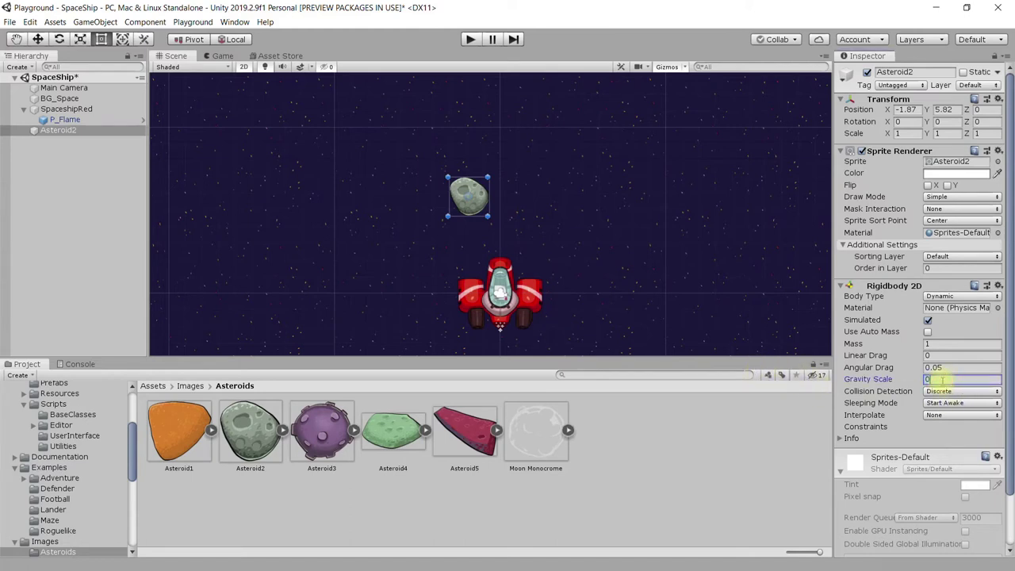
click(469, 39)
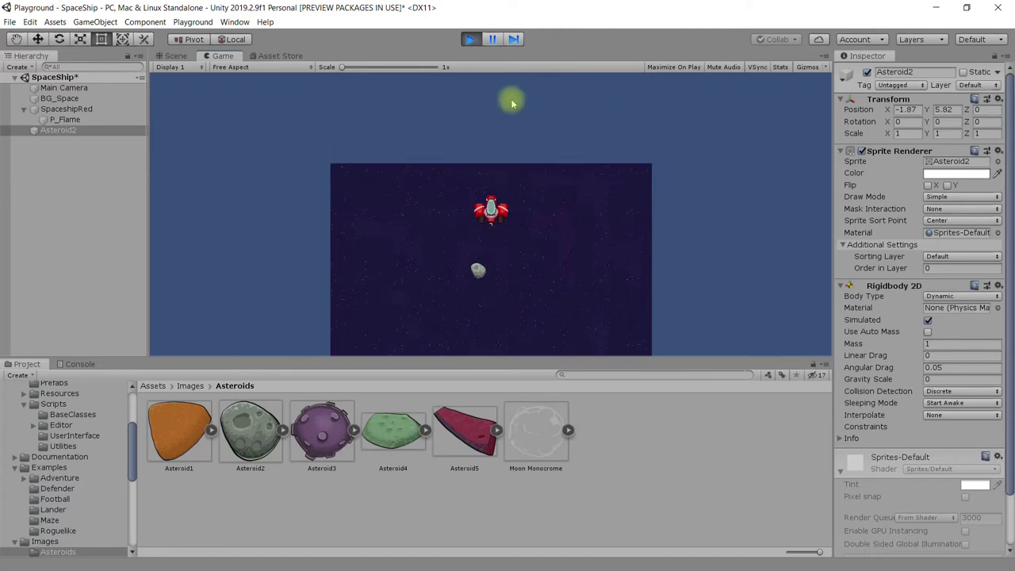
click(470, 39)
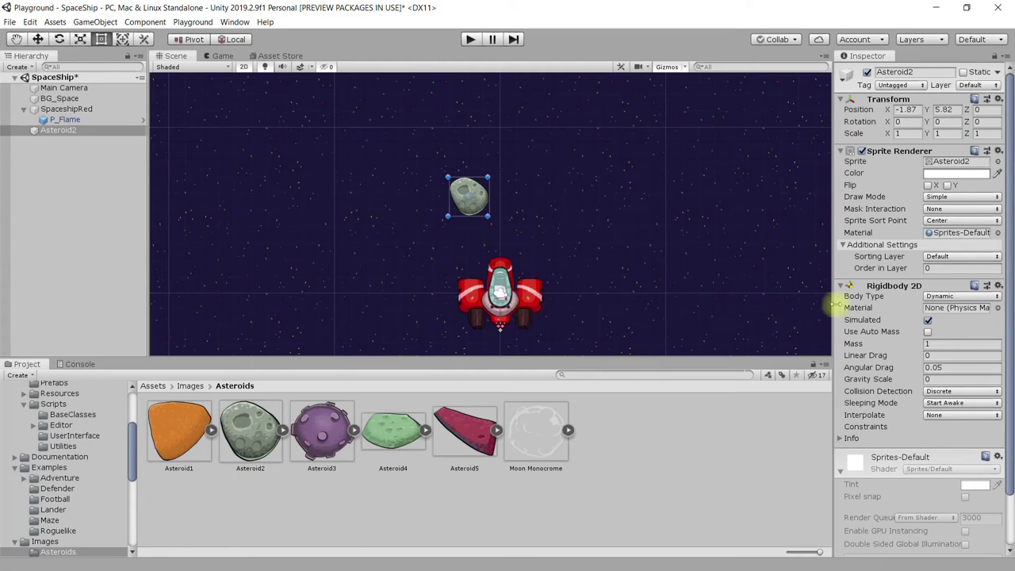
Search the components for 'coll' and add a Polygon Collider 2D to Asteroid2
scroll(889, 394, down, 2)
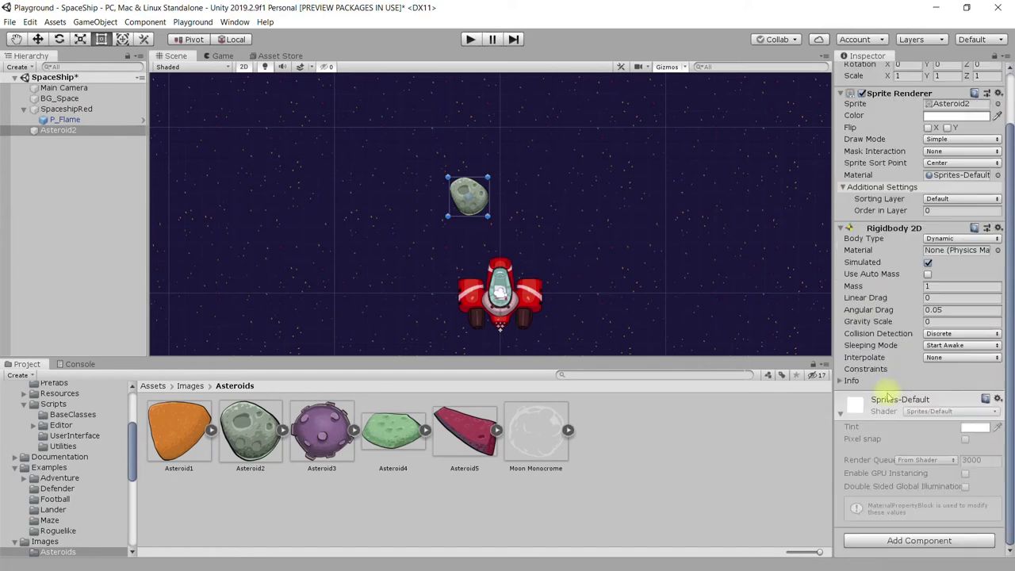
click(907, 540)
text(ri)
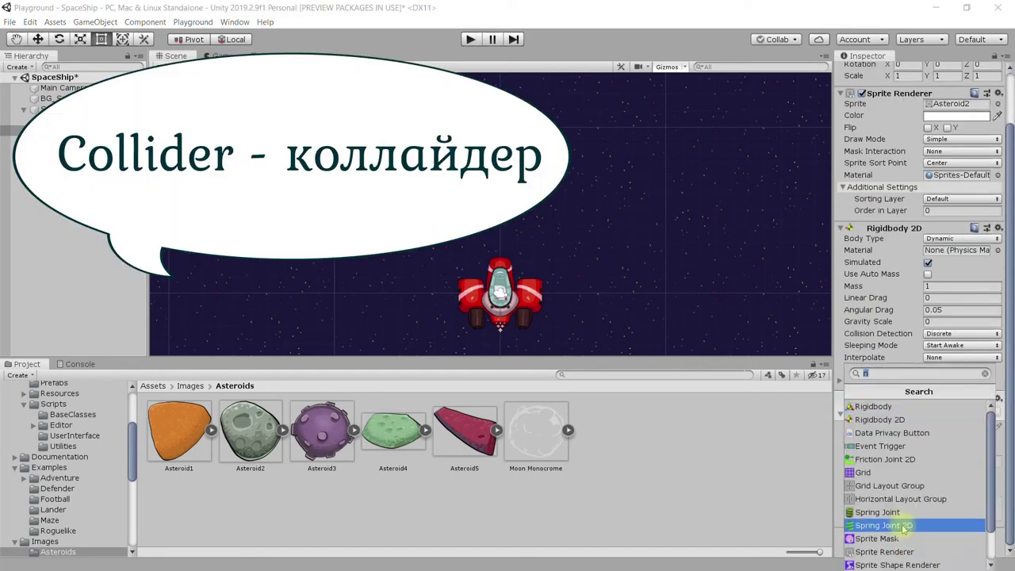
key(BackSpace)
key(BackSpace)
text(coll)
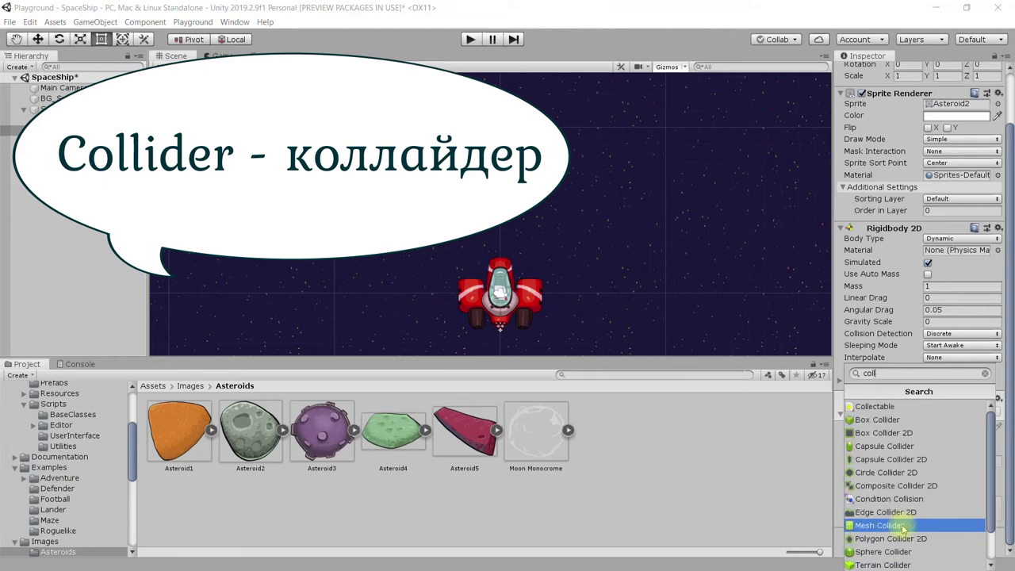
scroll(903, 529, down, 1)
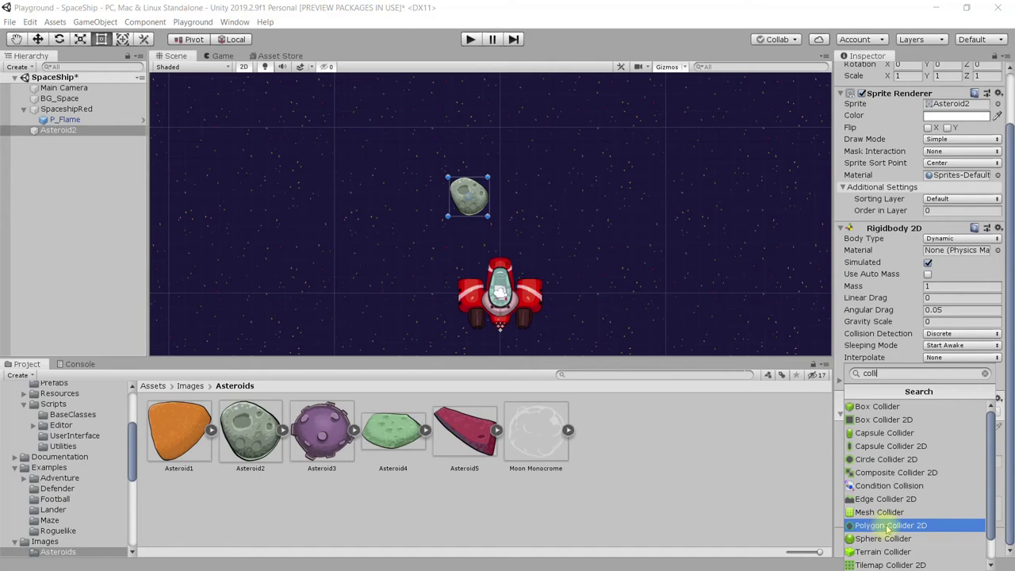
click(887, 525)
Zoom and pan around the asteroid and ship to check the collider outline
scroll(516, 230, up, 2)
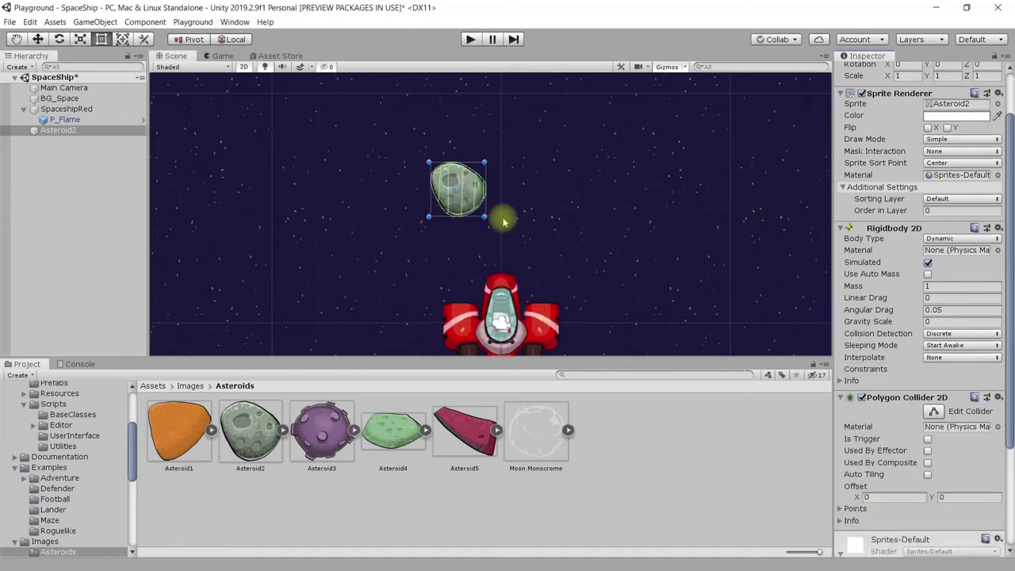
scroll(504, 222, up, 2)
scroll(482, 183, up, 1)
middle_drag(483, 172, 516, 225)
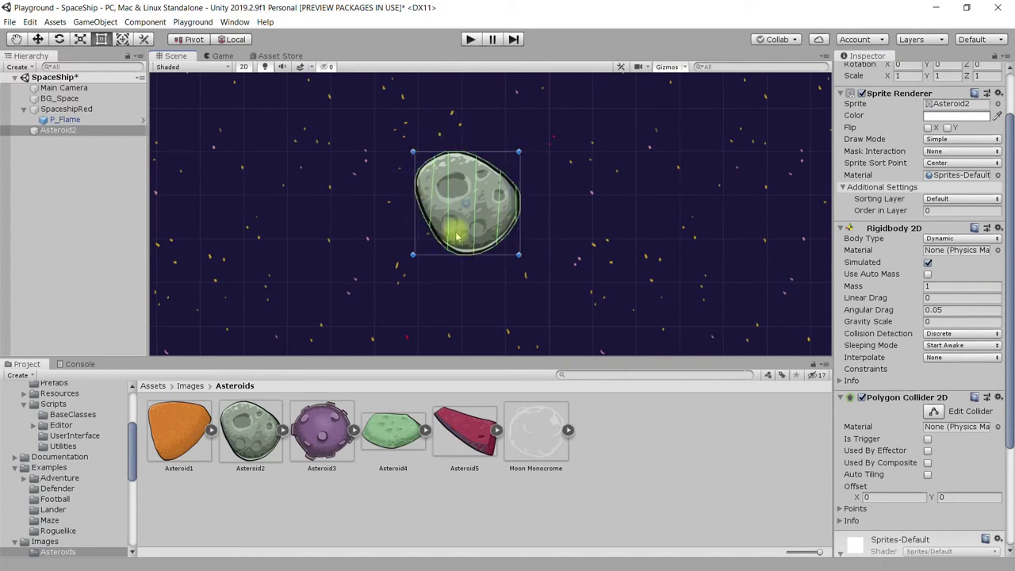
scroll(466, 139, down, 1)
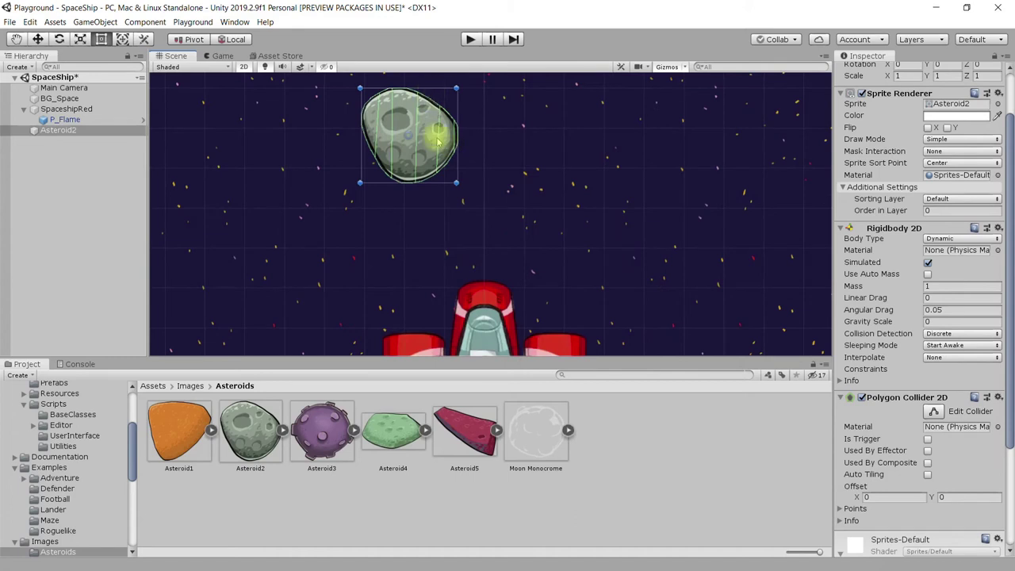
scroll(598, 224, down, 1)
scroll(596, 221, down, 1)
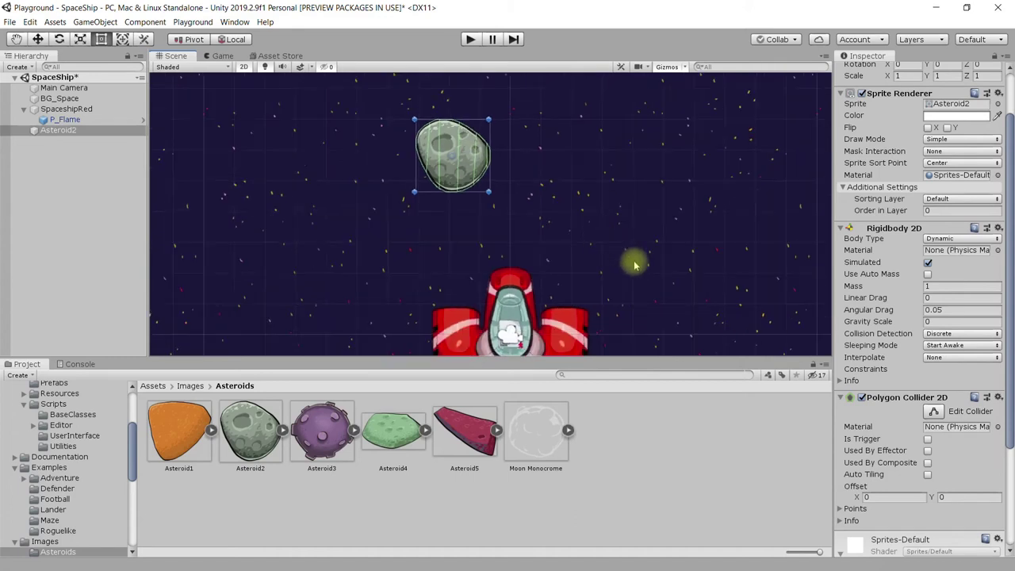
middle_drag(598, 242, 533, 197)
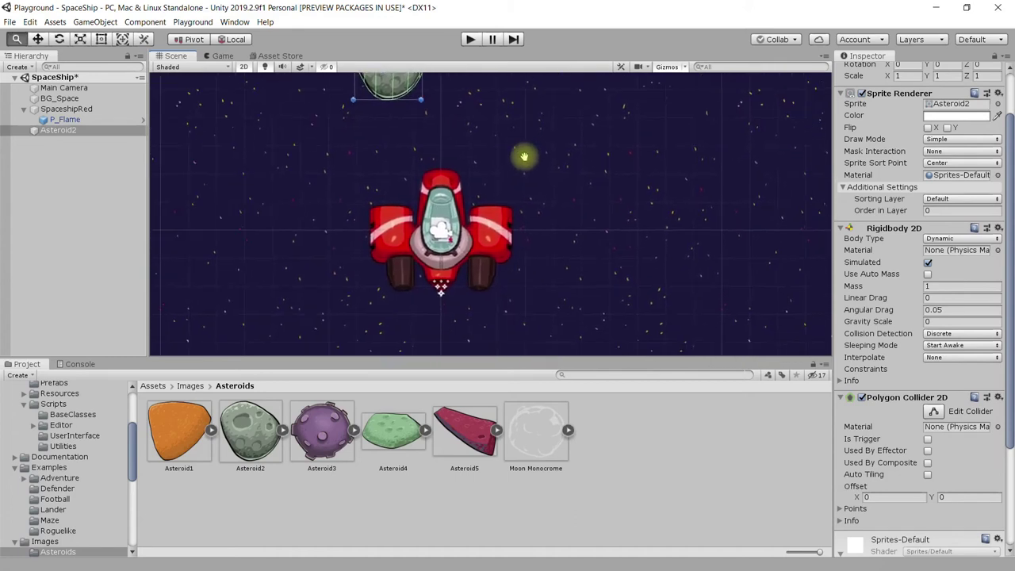
Select SpaceshipRed and collapse its Rigidbody 2D, Push, Rotate and Sprite Renderer components
click(452, 255)
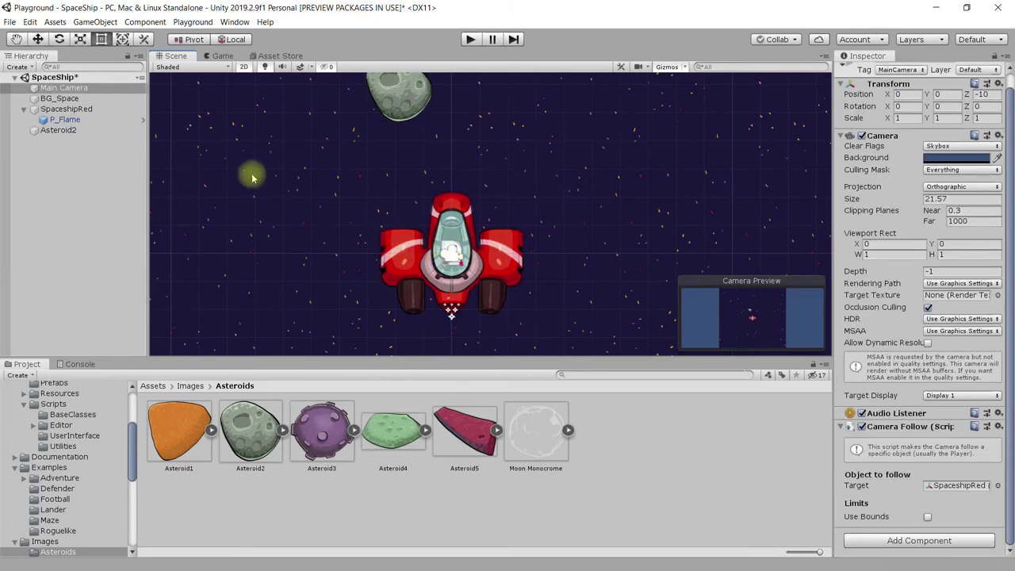
click(67, 109)
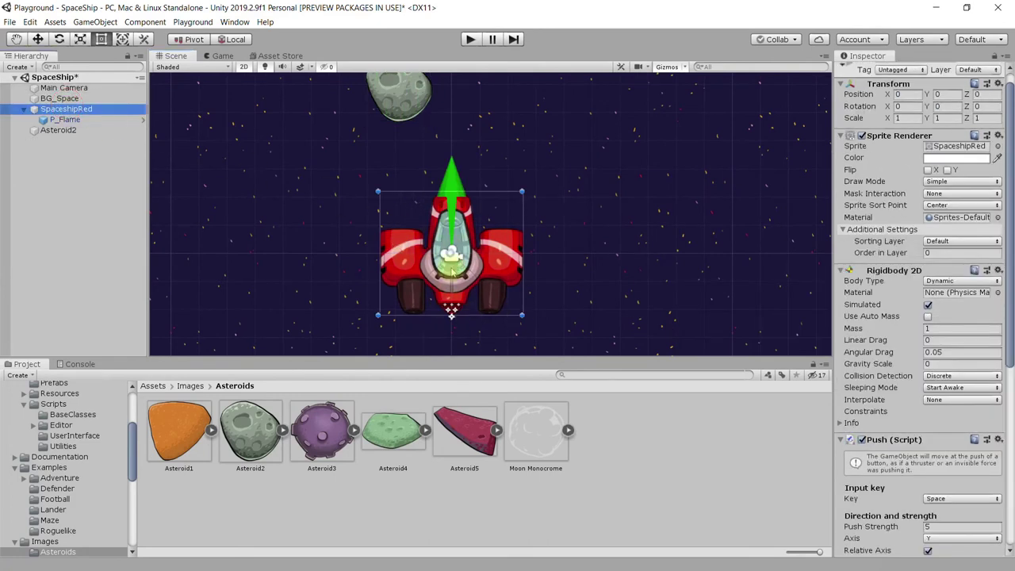
click(880, 278)
click(883, 283)
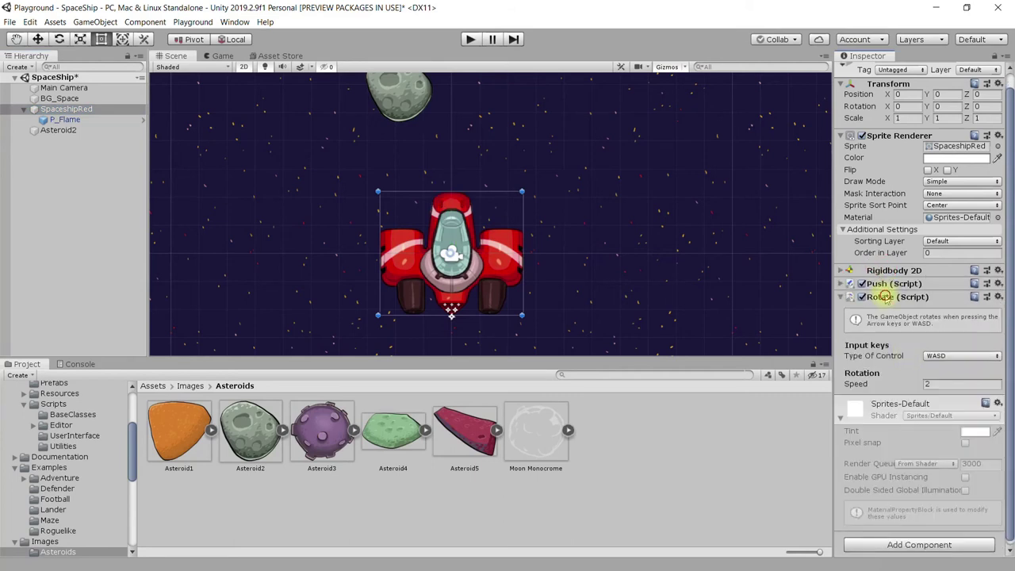
click(882, 296)
click(880, 151)
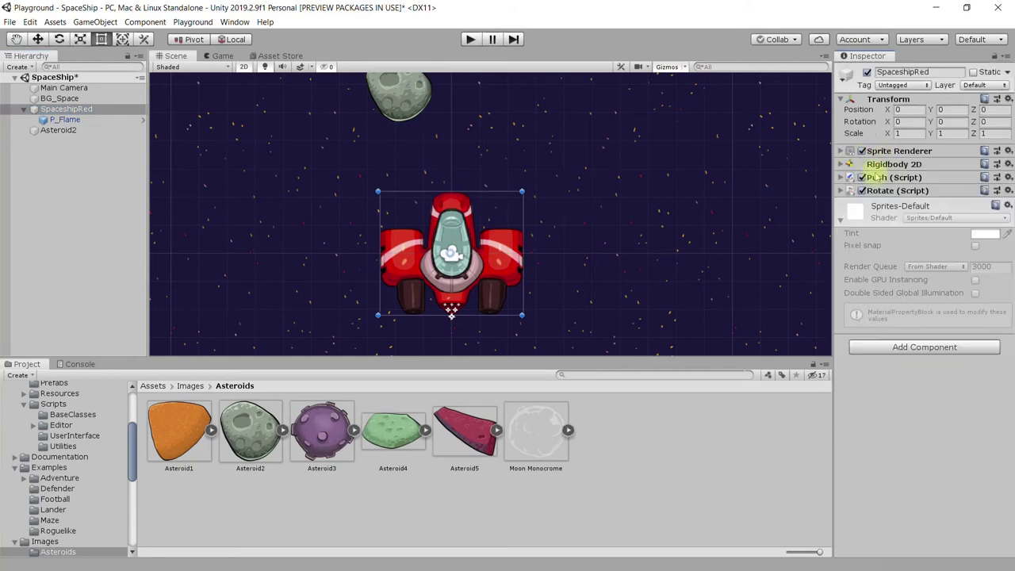
Add a Polygon Collider 2D to the ship and run the game to test collisions
click(912, 349)
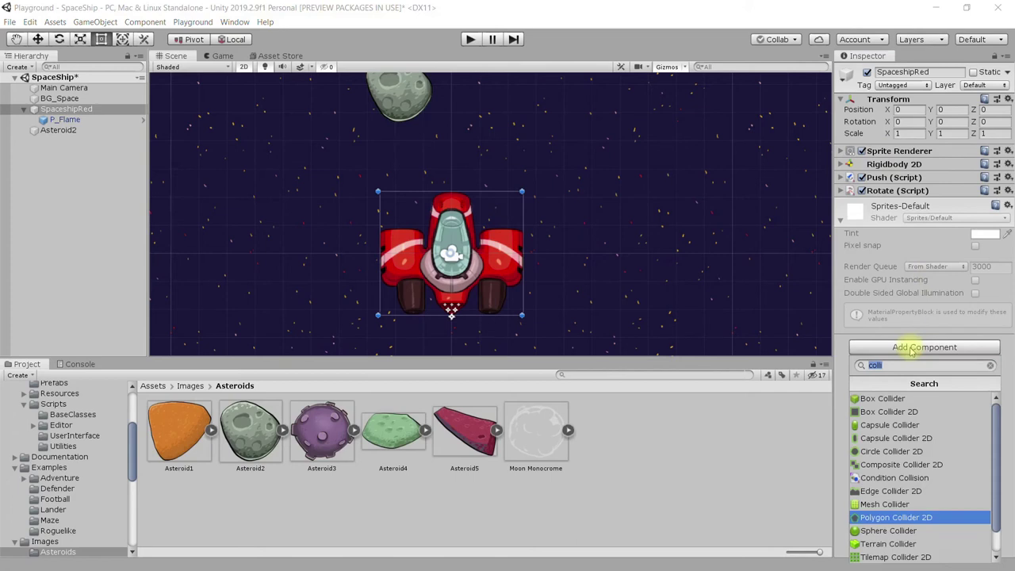
click(925, 517)
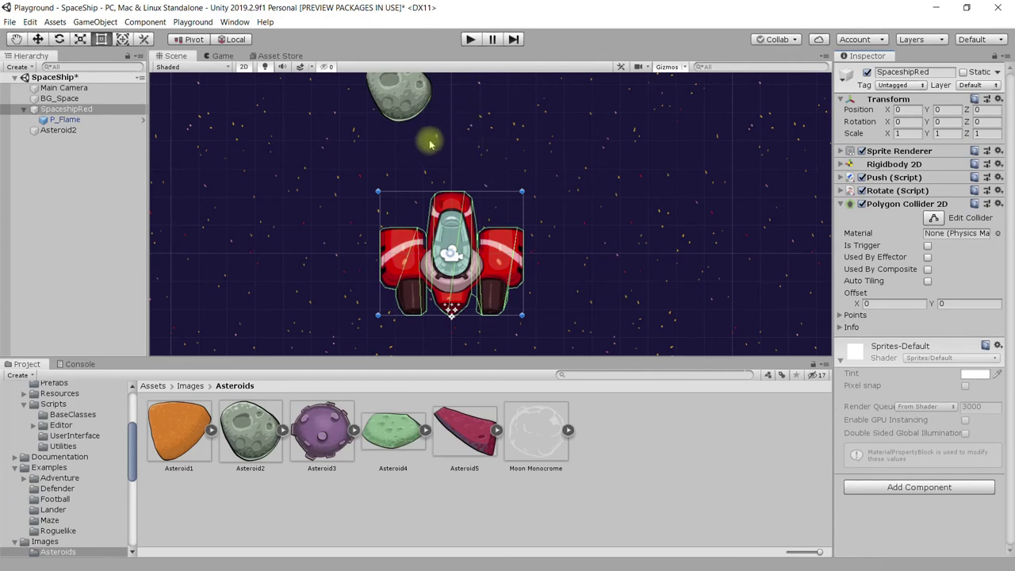
click(471, 40)
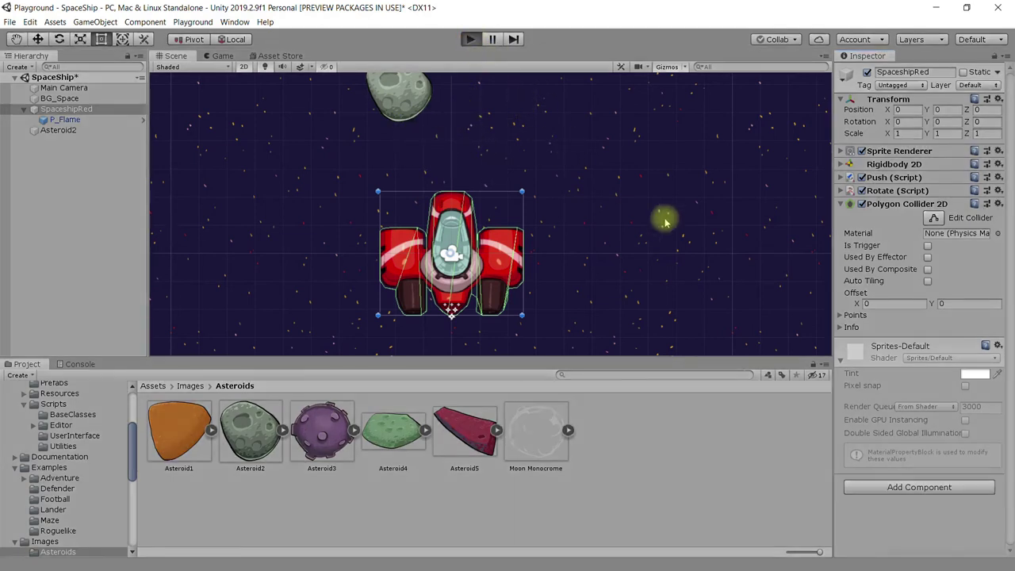
key(space)
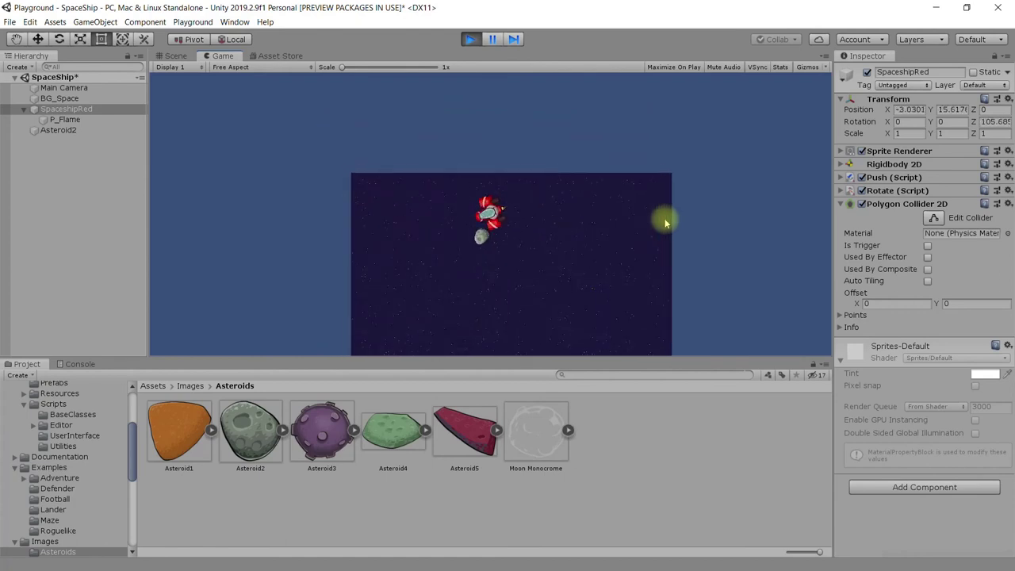
click(475, 44)
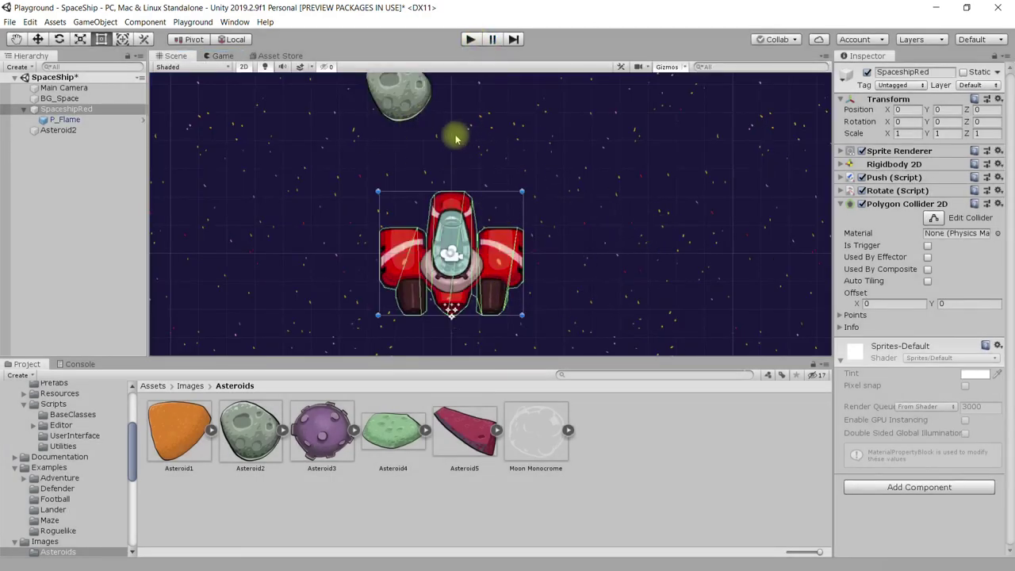
middle_drag(482, 127, 494, 141)
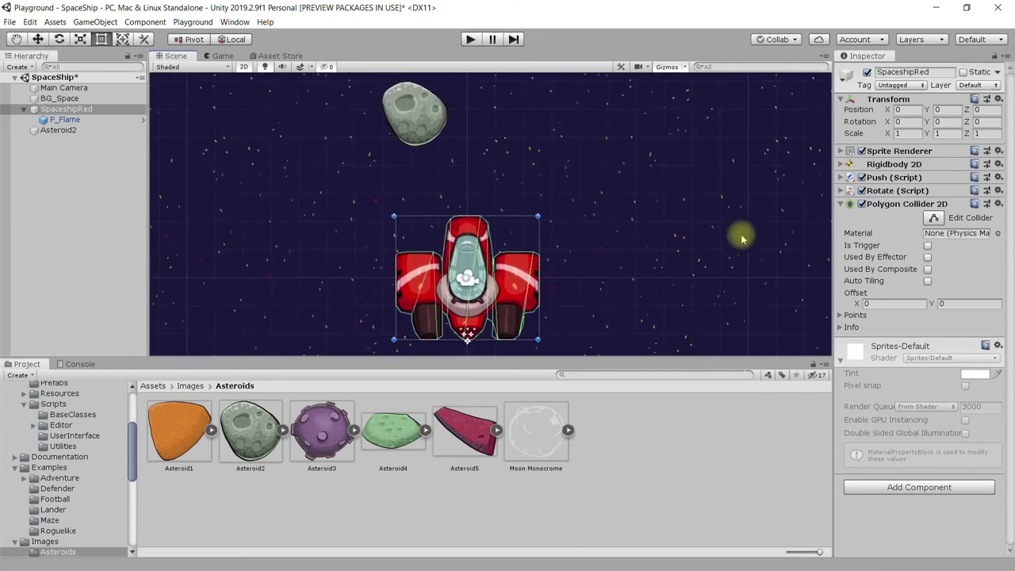